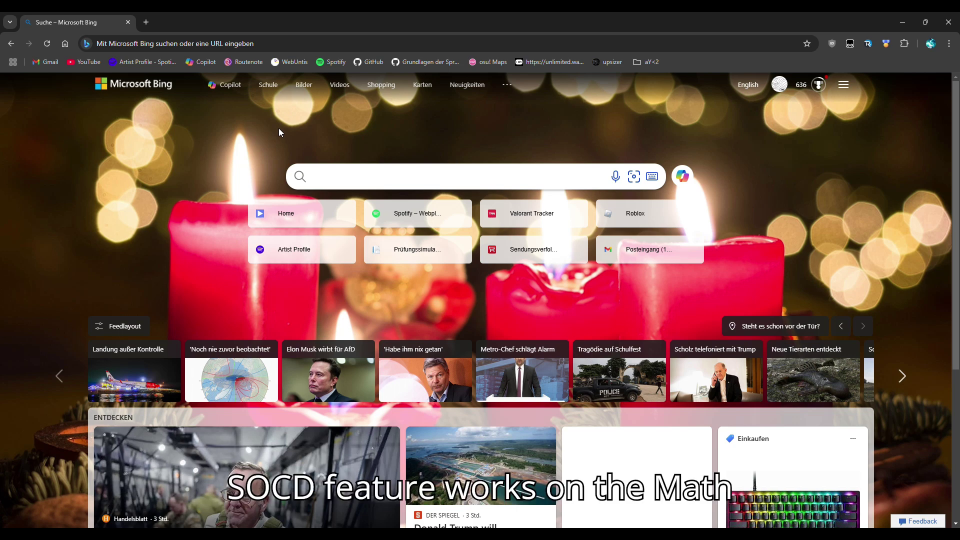
- Go to hub.fgg.com.cn in the address bar to load the FIERCE GAMING GEAR hub
click(231, 45)
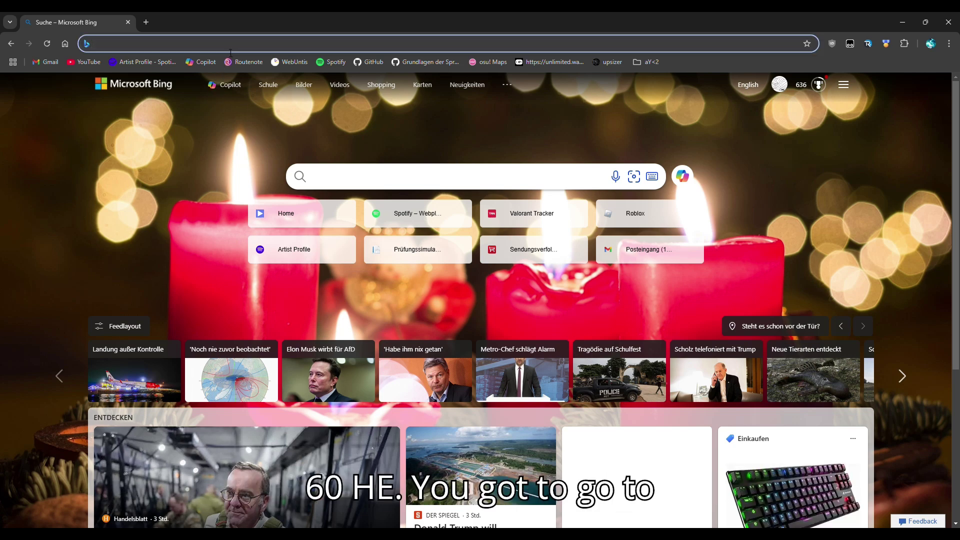
text(hub)
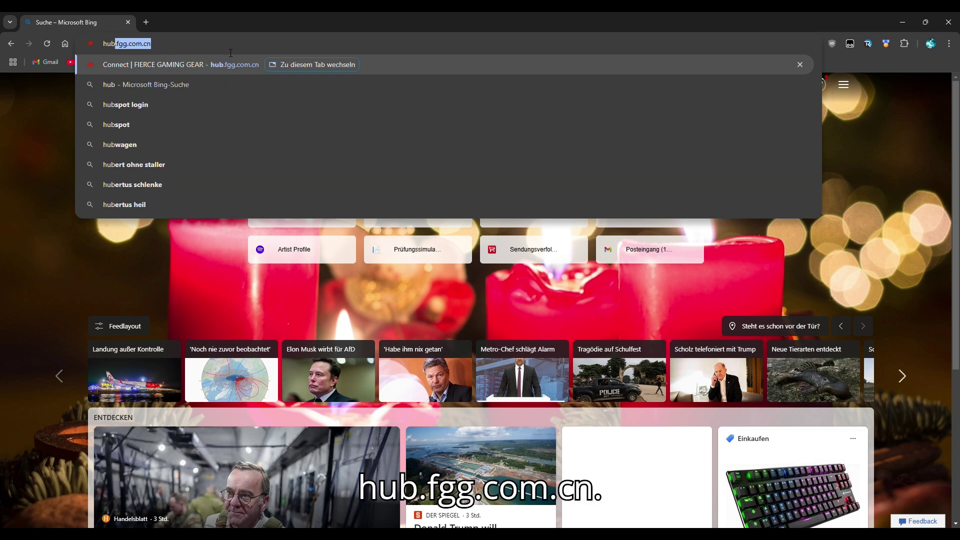
key(Return)
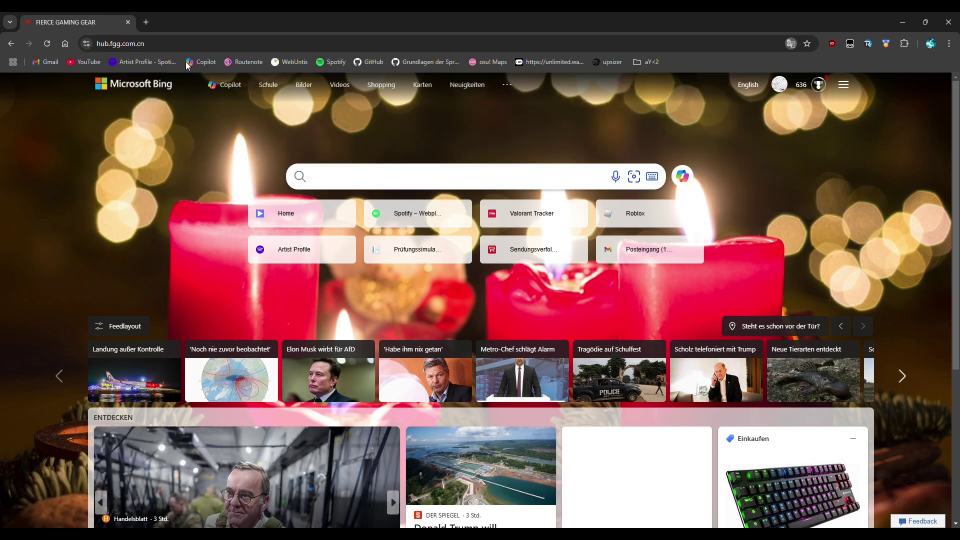
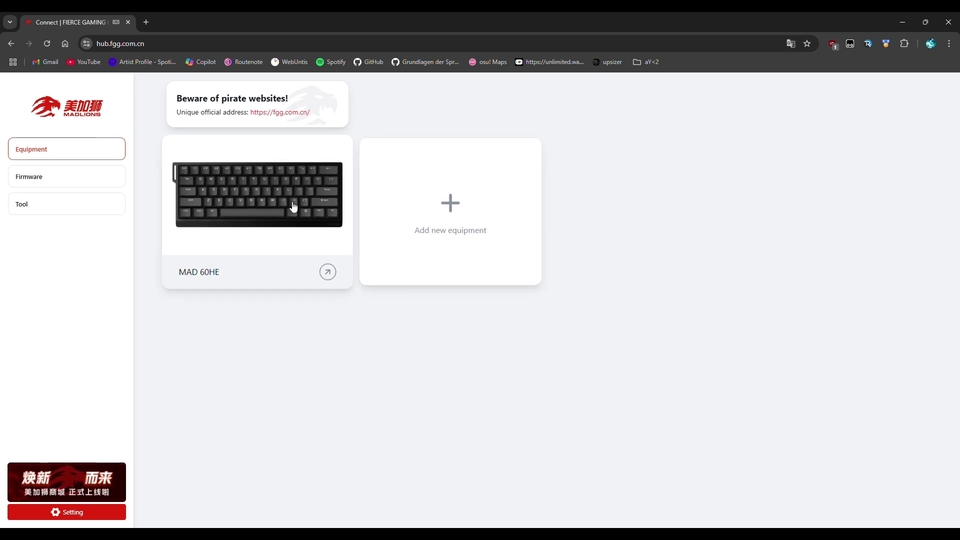
- Open the MAD 60HE's performance settings, select all keys, and keep rapid trigger travel at 0.02 mm
click(275, 210)
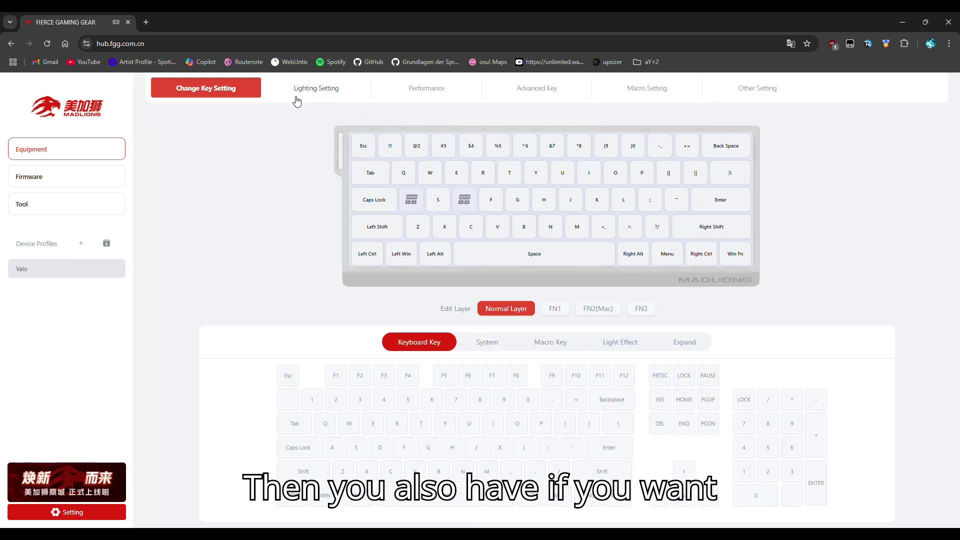
click(337, 96)
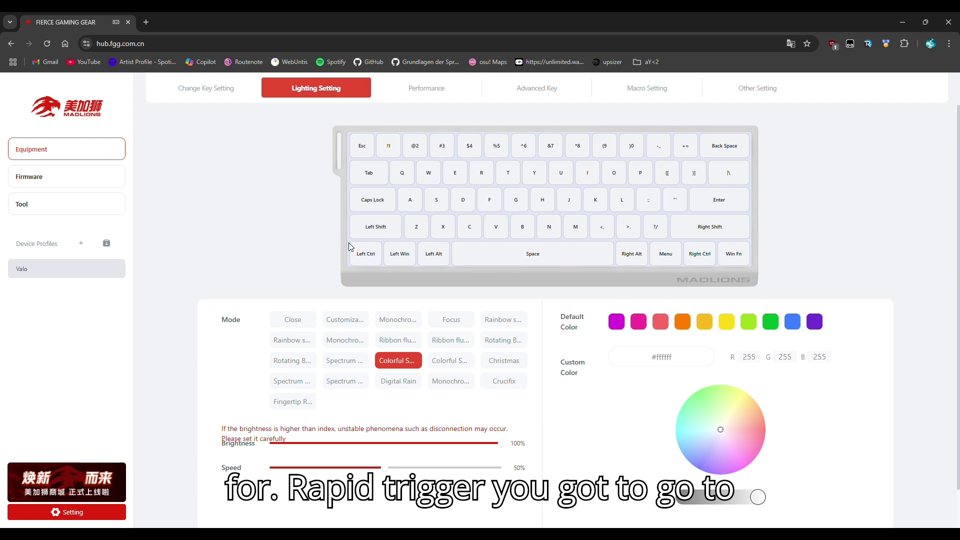
click(410, 95)
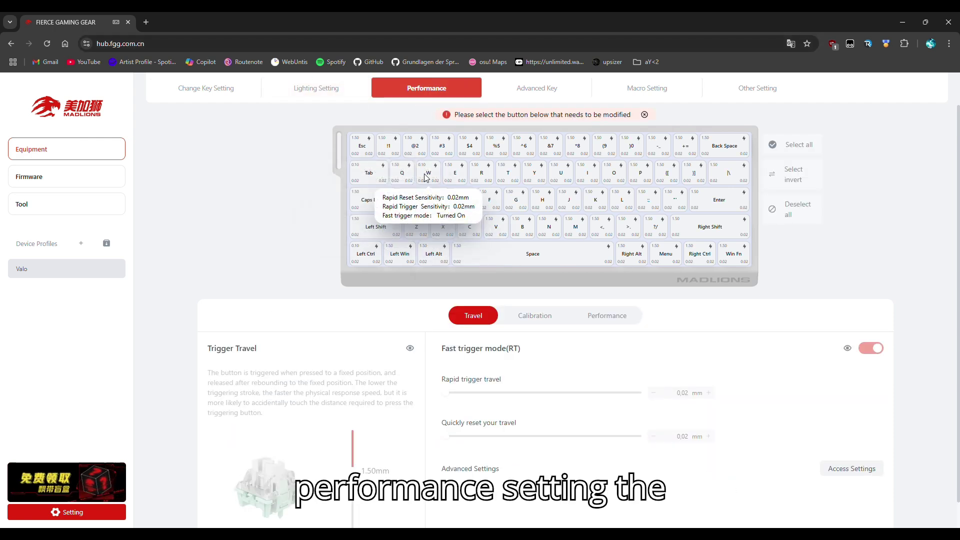
click(787, 144)
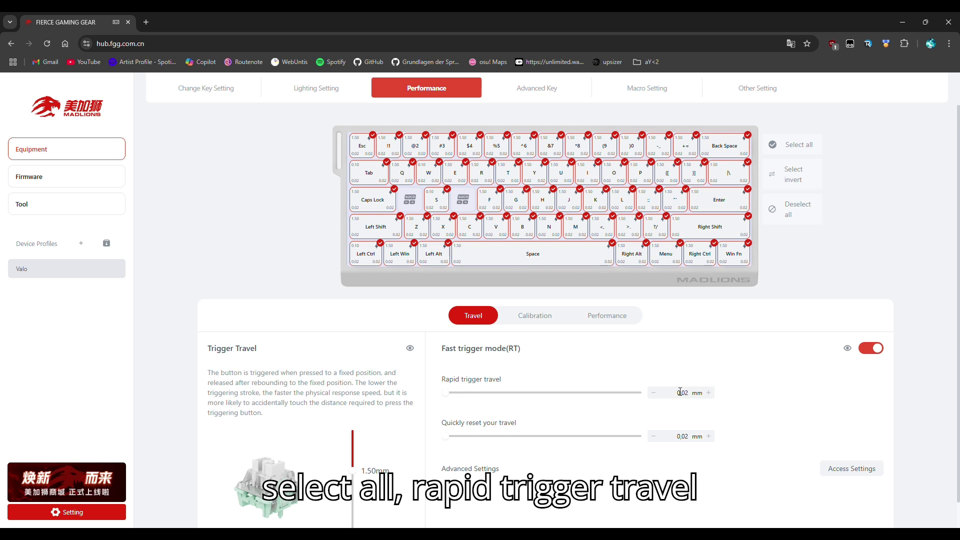
click(448, 394)
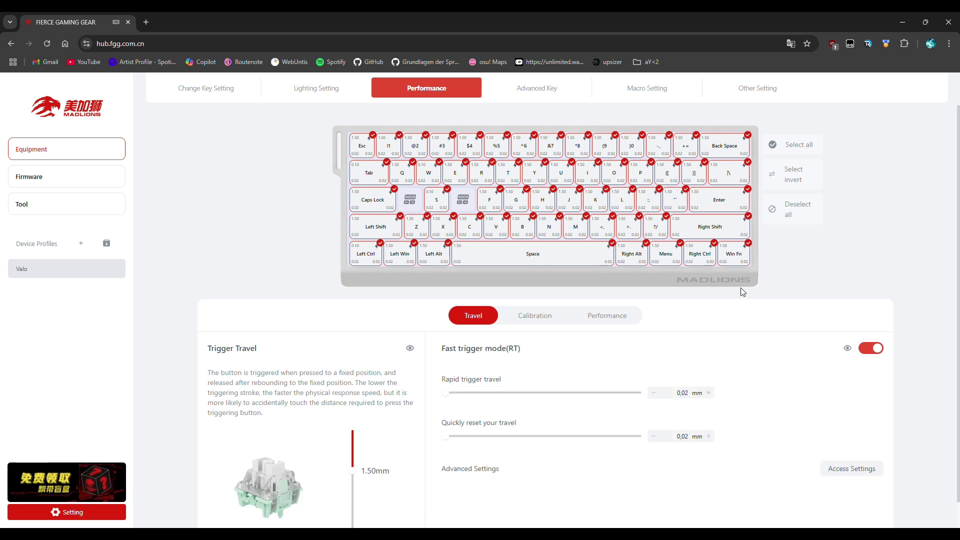
- Deselect all keys, confirm the S key's 0.10 mm trigger travel, then deselect it
click(799, 217)
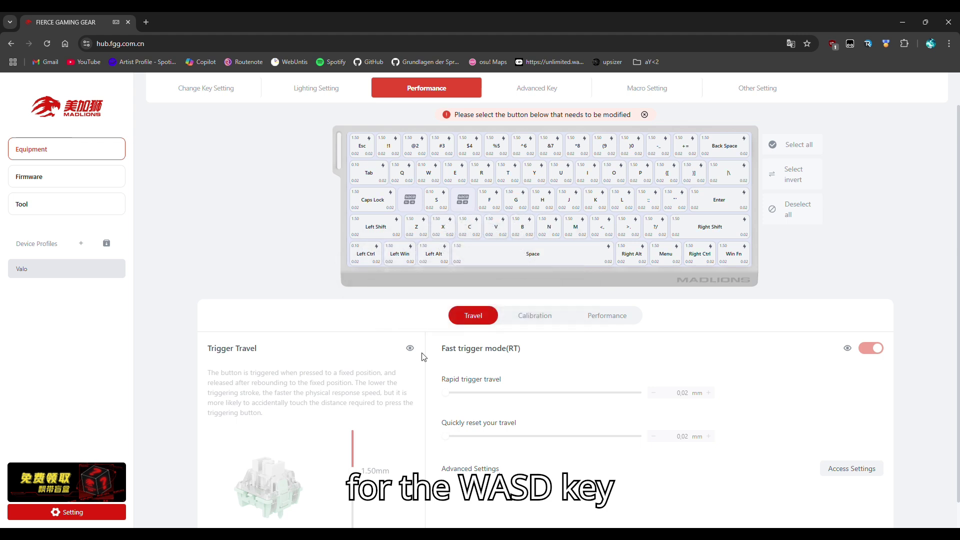
click(431, 200)
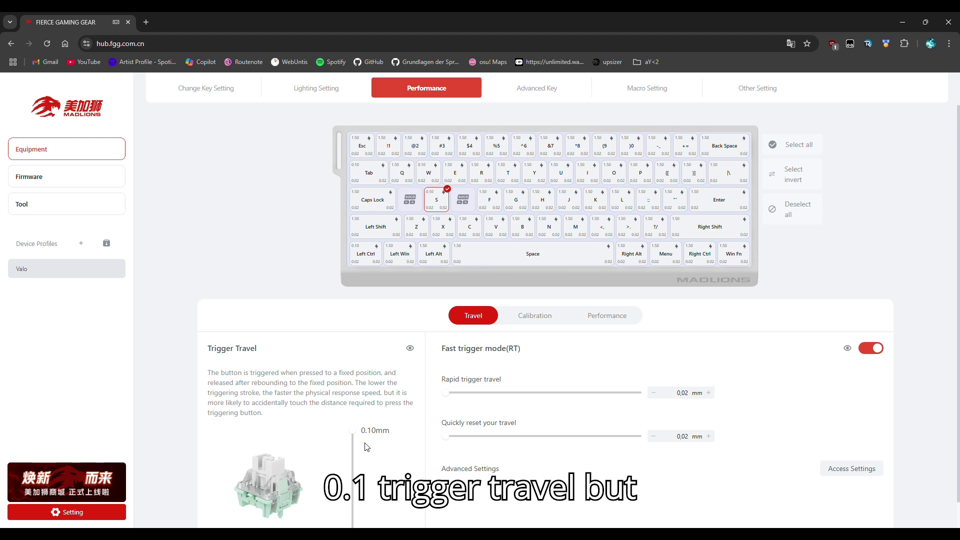
scroll(369, 422, down, 1)
scroll(363, 378, up, 1)
click(435, 202)
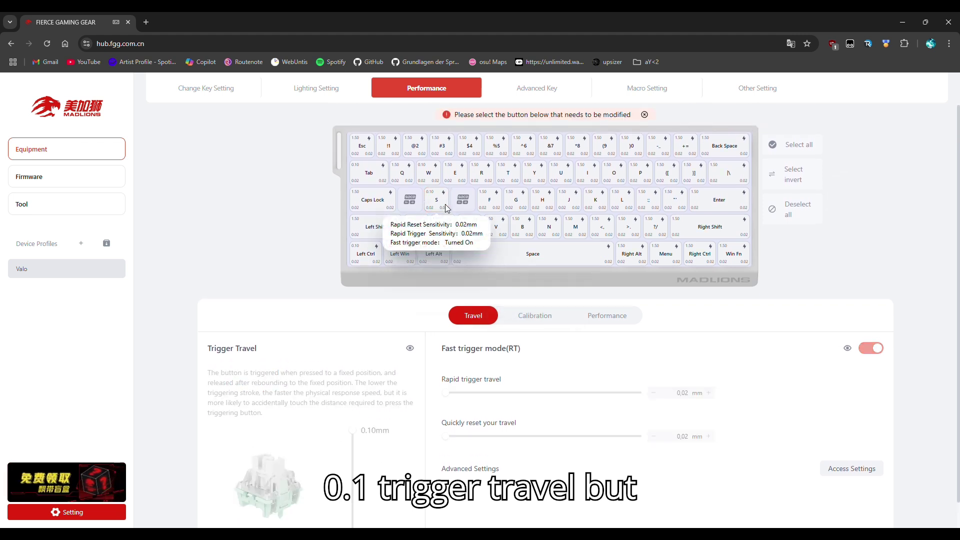
- Delete the existing A/D SOCD binding under Advanced Key
click(536, 88)
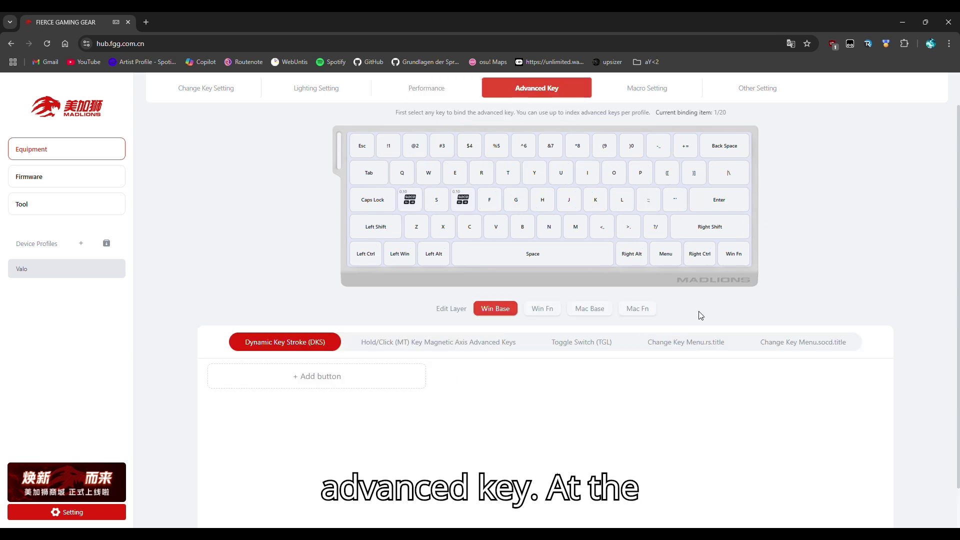
click(823, 347)
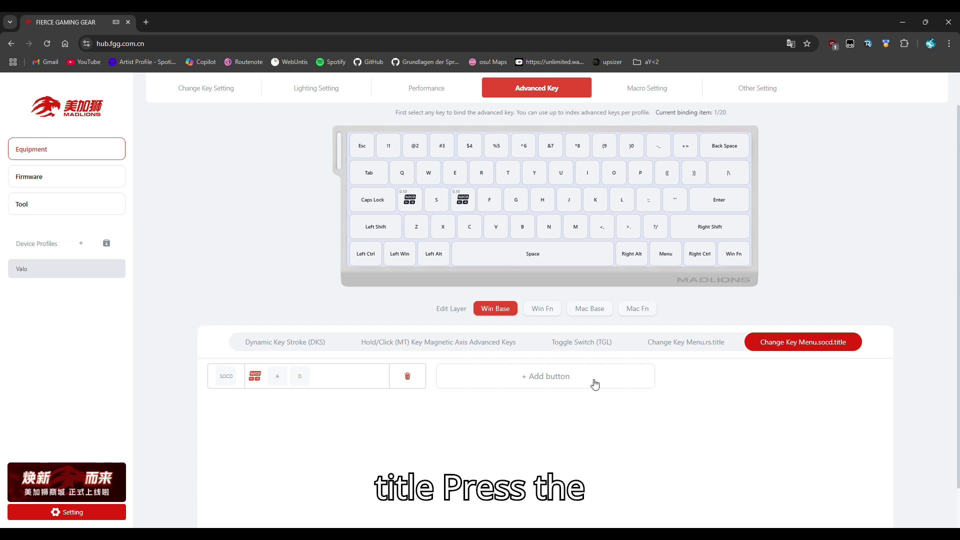
click(418, 205)
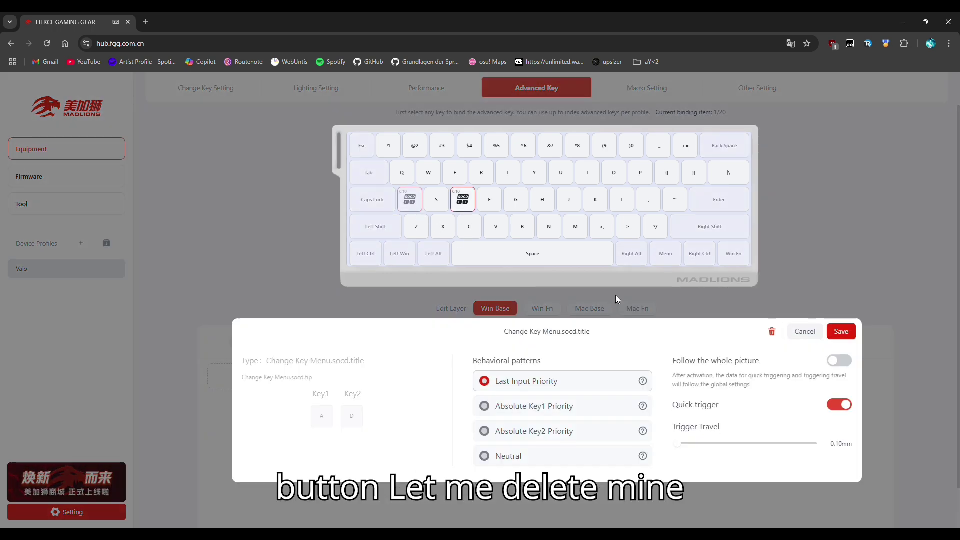
click(772, 334)
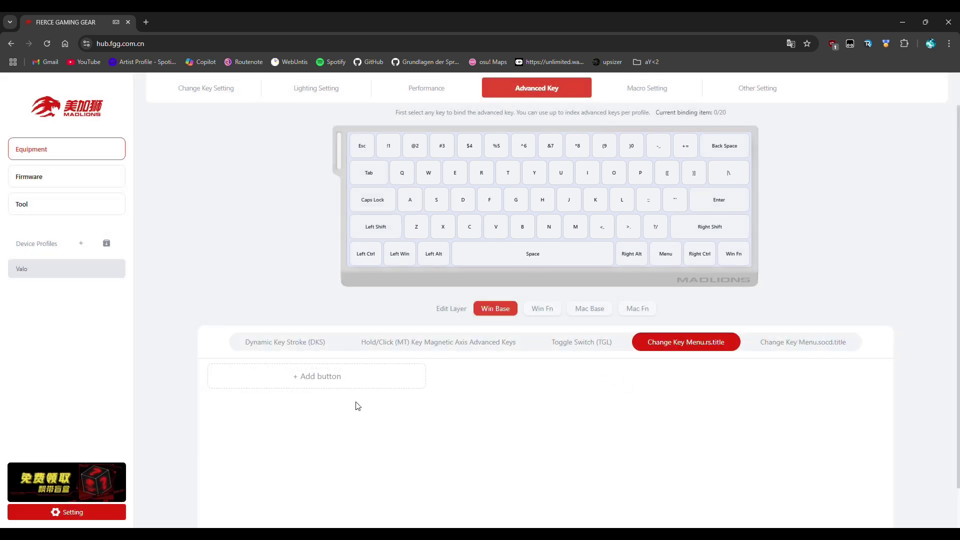
- Begin a new advanced-key binding with A as the first key
click(356, 382)
click(479, 339)
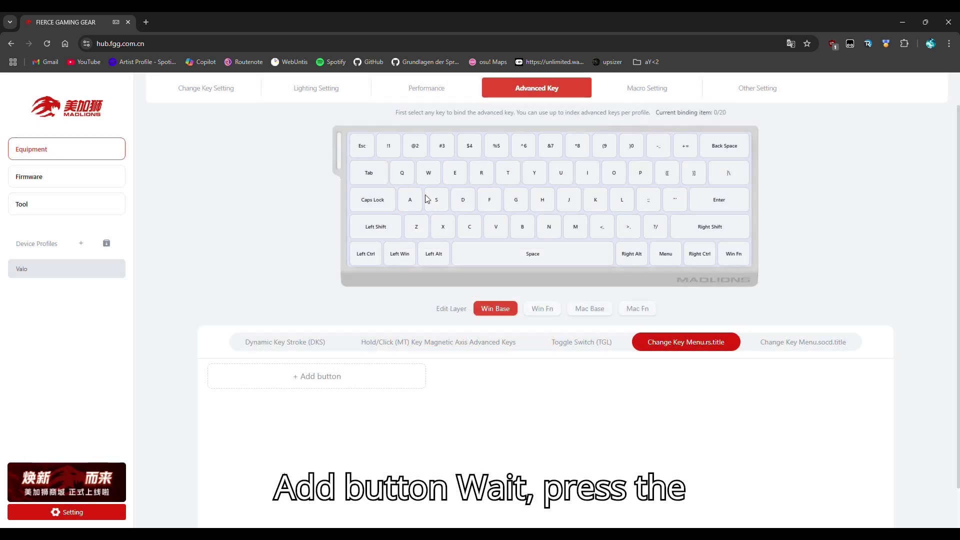
click(343, 385)
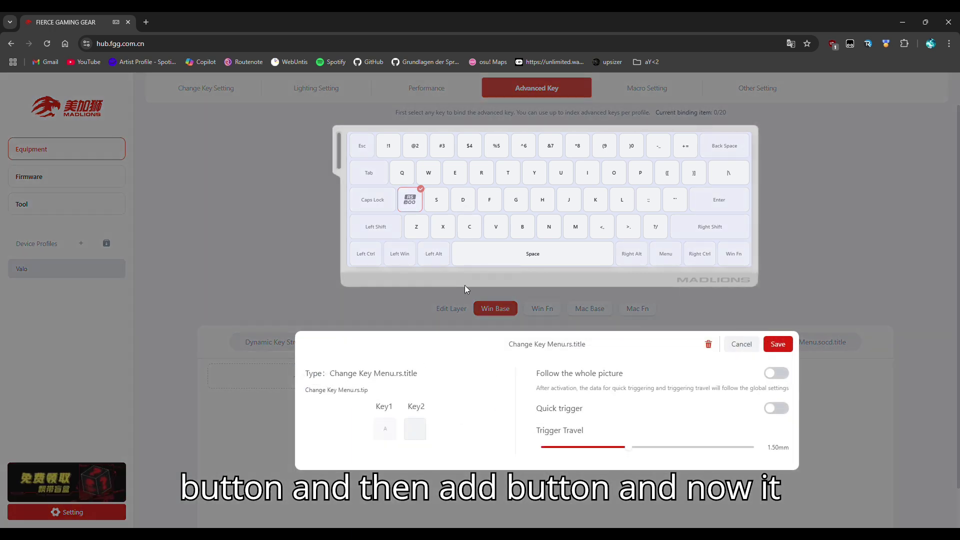
click(418, 424)
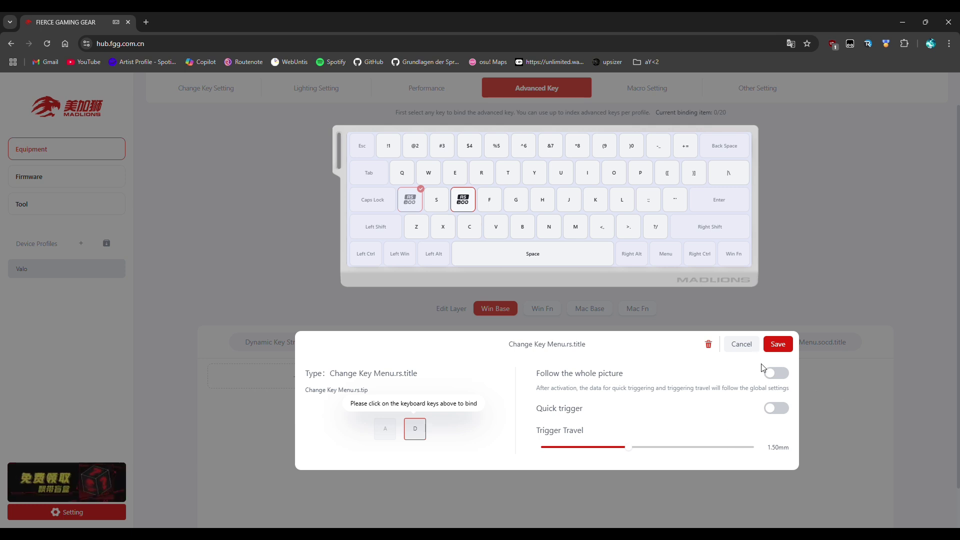
- Discard the stray binding and save a new A/D SOCD pair with last-input priority
click(743, 345)
click(804, 352)
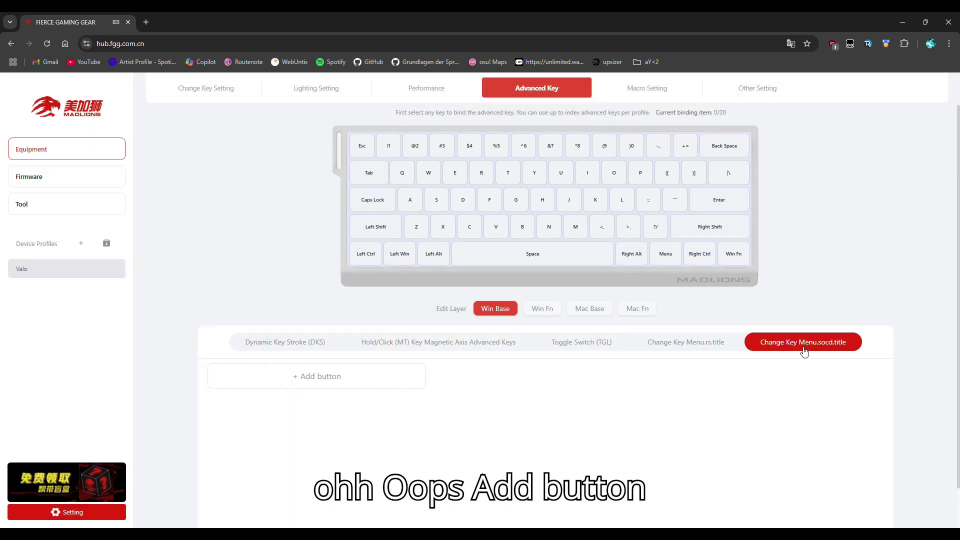
click(360, 379)
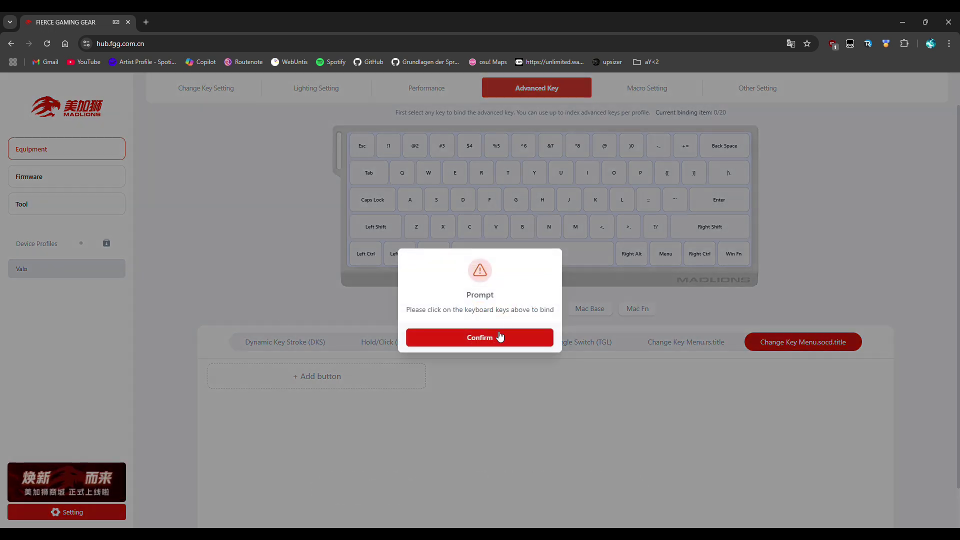
click(499, 336)
click(384, 377)
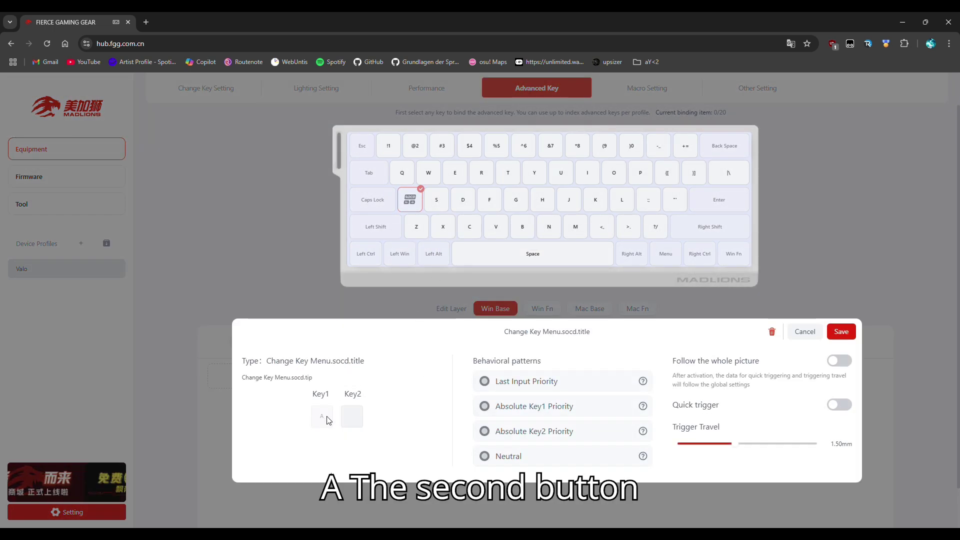
click(352, 416)
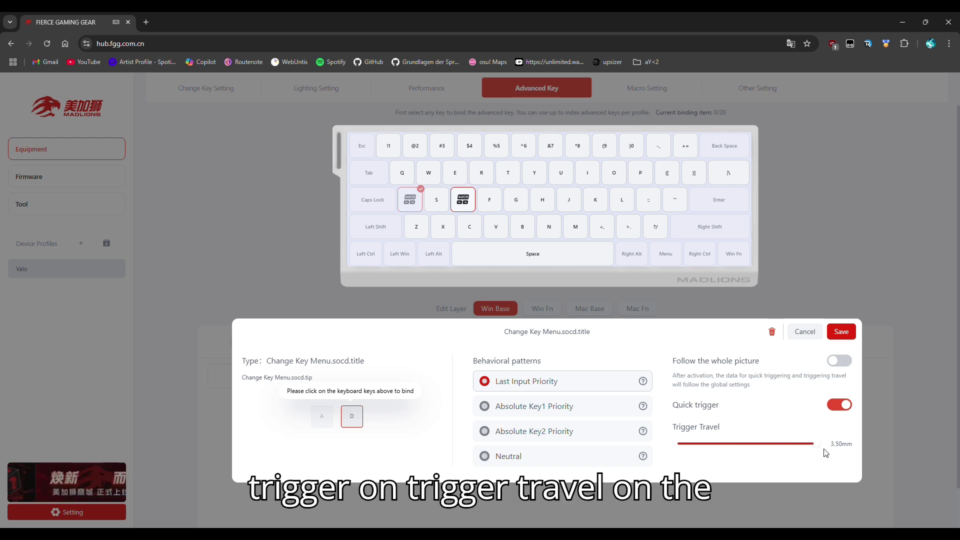
click(841, 331)
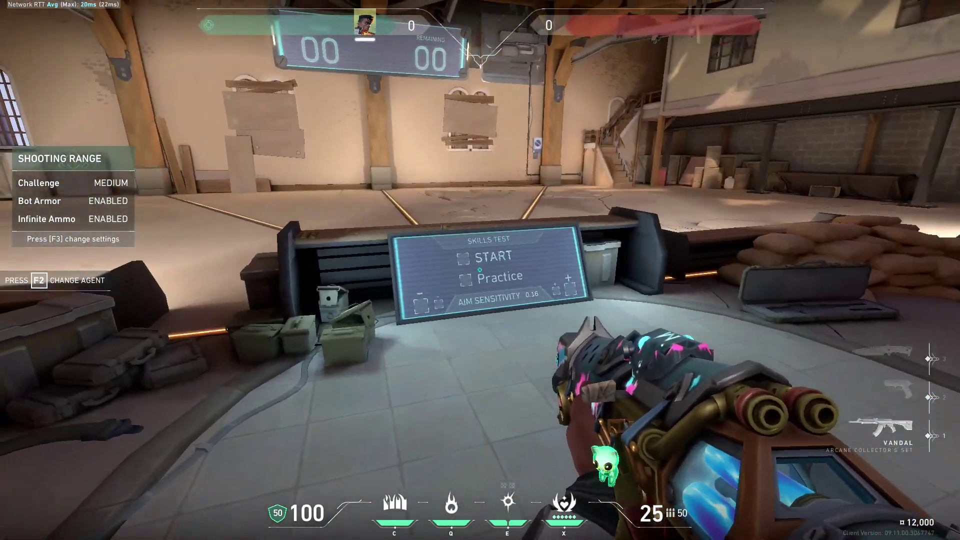
- Start the Shooting Range skills test and hit the first bot (score 01, 29 remaining)
click(480, 270)
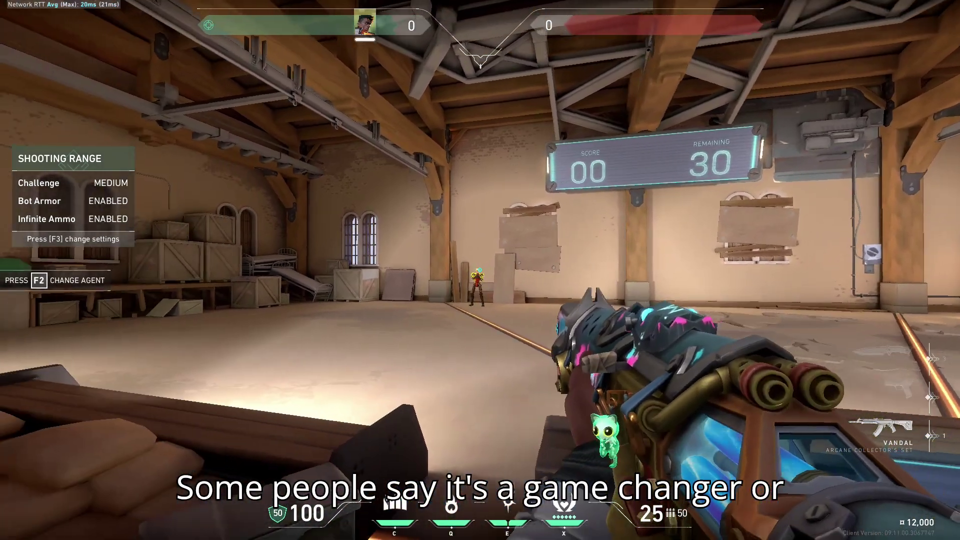
click(480, 270)
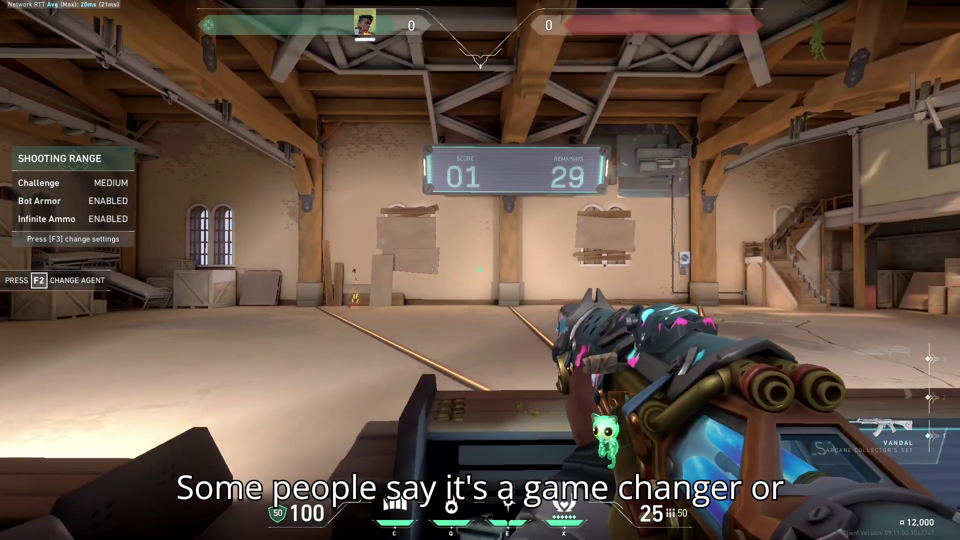